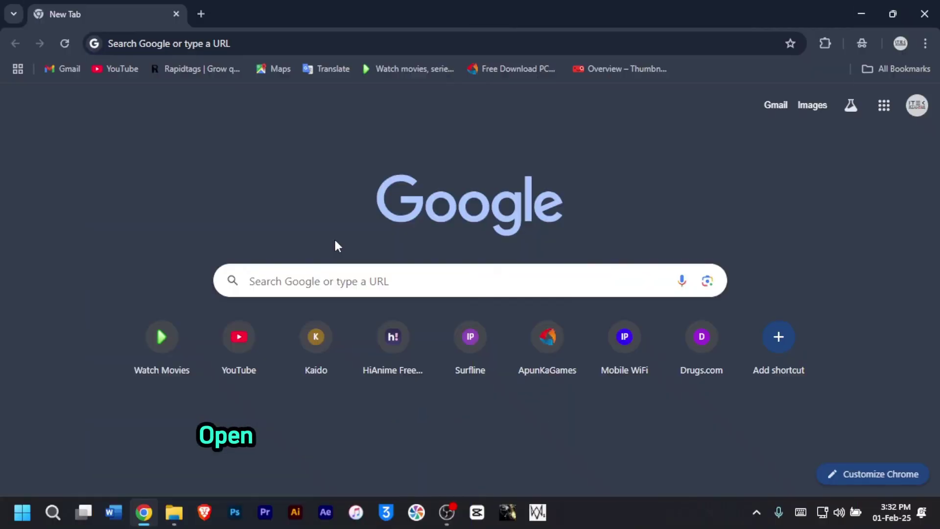
# Load chrome://flags from the address bar and scroll down the list of experiments.
pyautogui.click(290, 37)
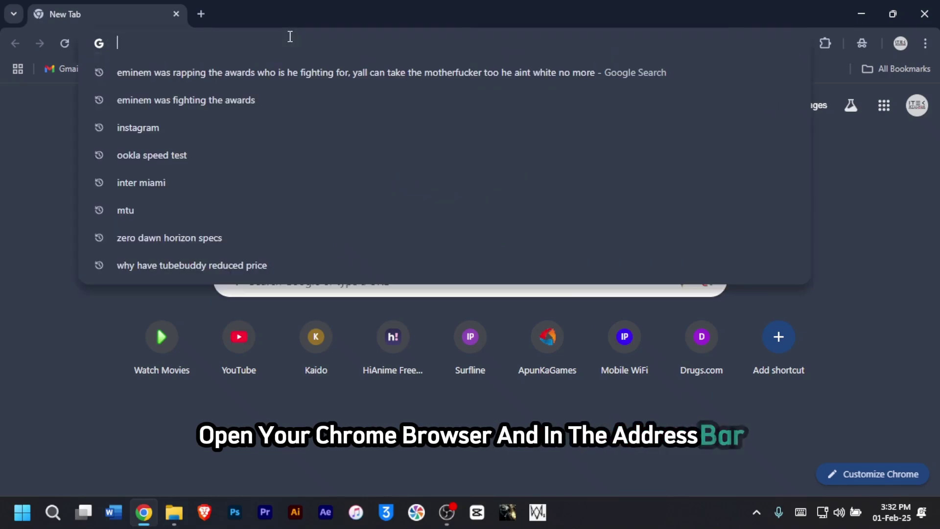
pyautogui.write('chrome')
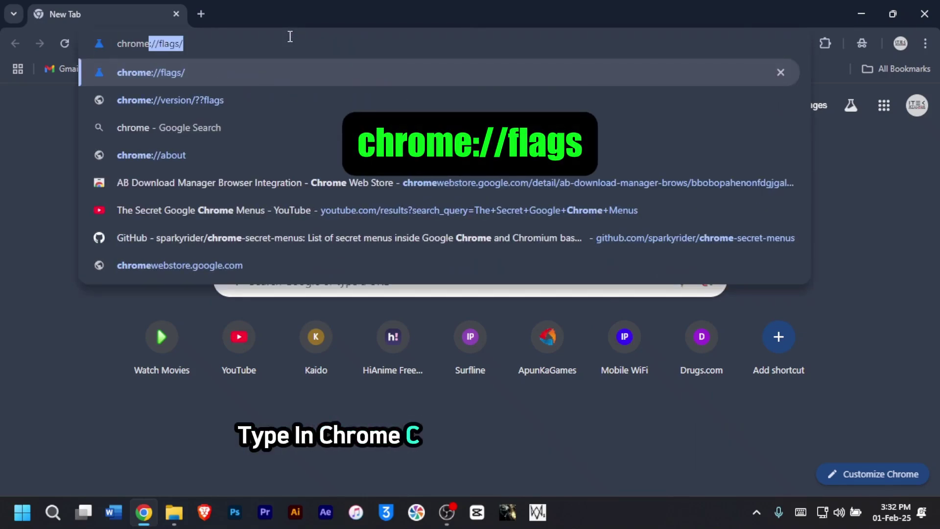
pyautogui.write('://f')
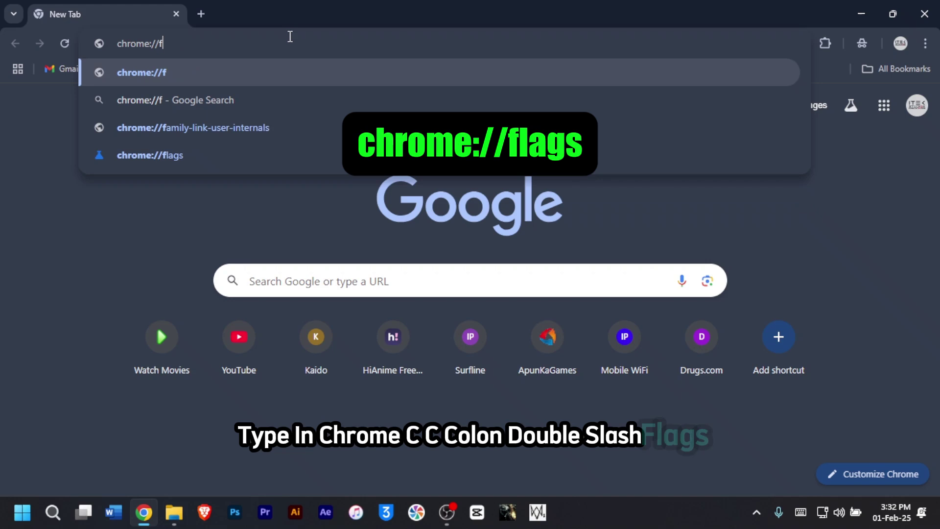
pyautogui.write('lags')
pyautogui.press('Return')
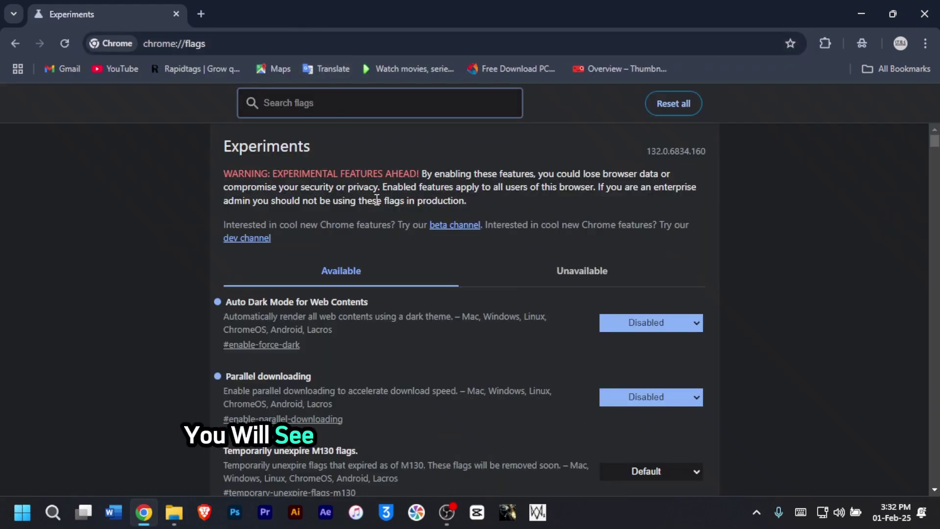
pyautogui.scroll(-3, 394, 198)
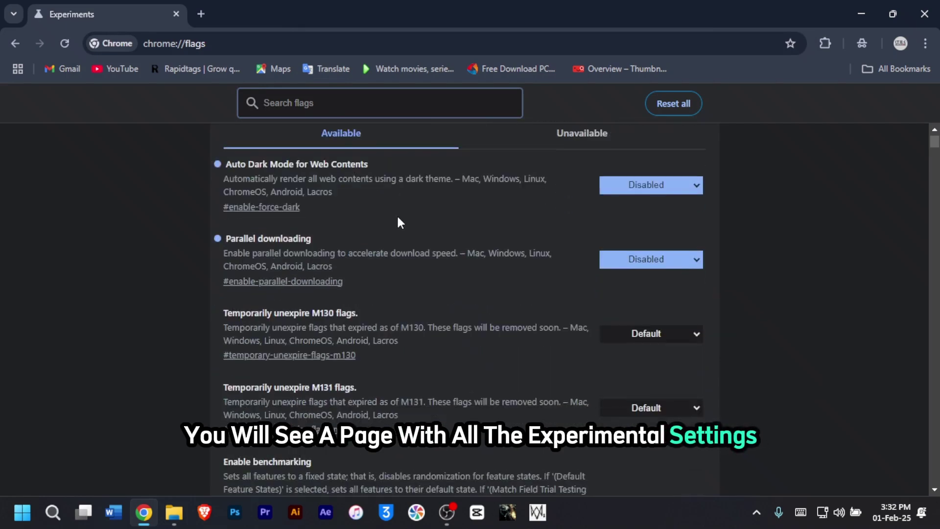
pyautogui.scroll(-1, 400, 223)
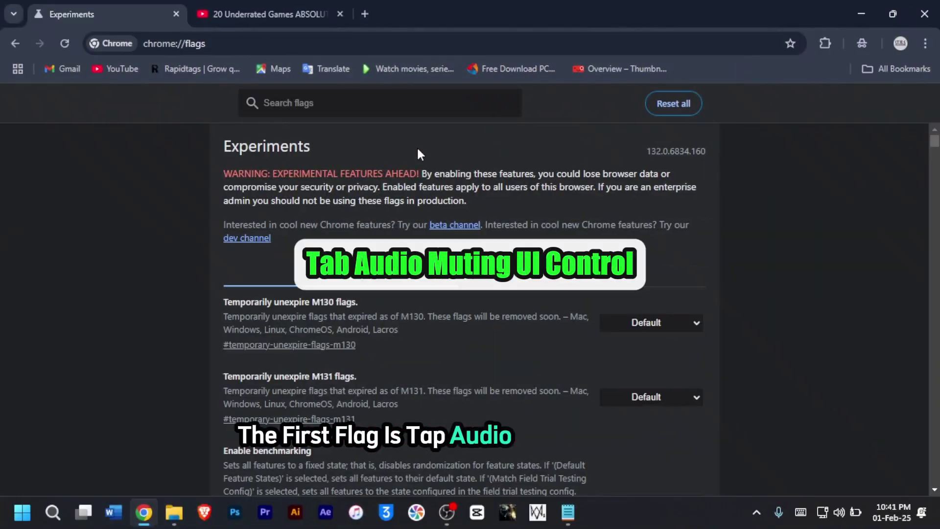
# Filter the flags by 'tab audio', then switch to the YouTube video tab.
pyautogui.click(393, 97)
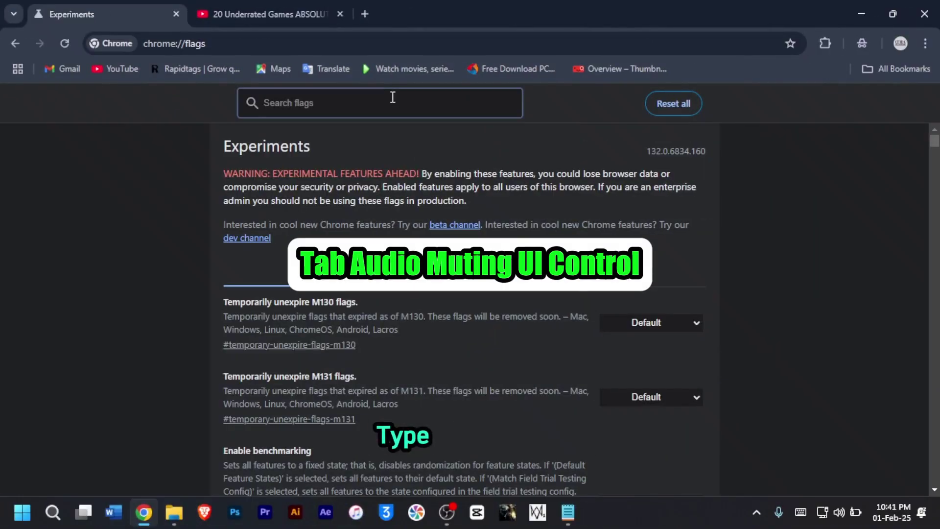
pyautogui.write('tab audio')
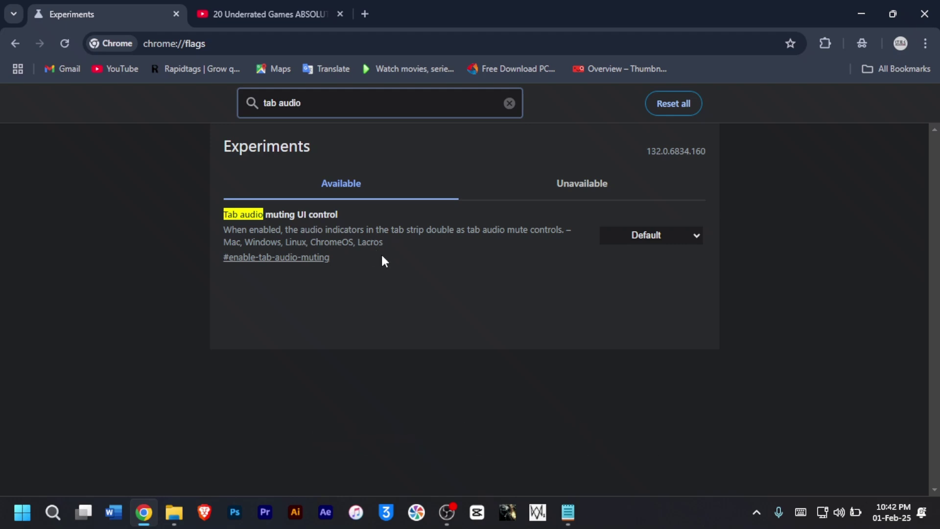
pyautogui.click(240, 6)
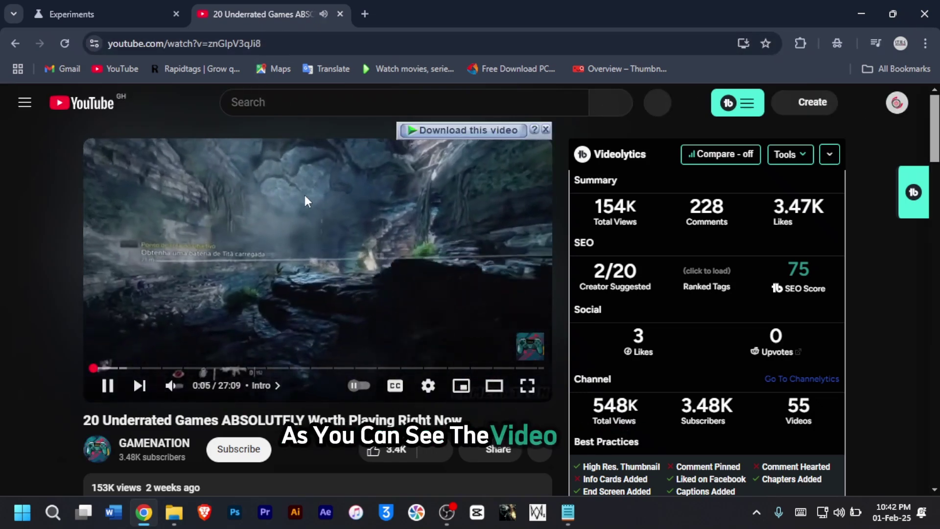
pyautogui.click(70, 13)
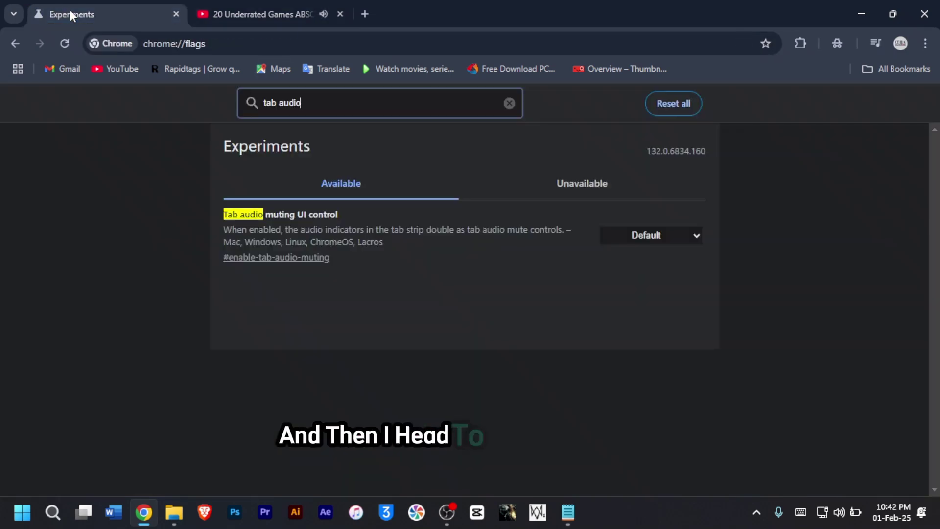
pyautogui.click(322, 14)
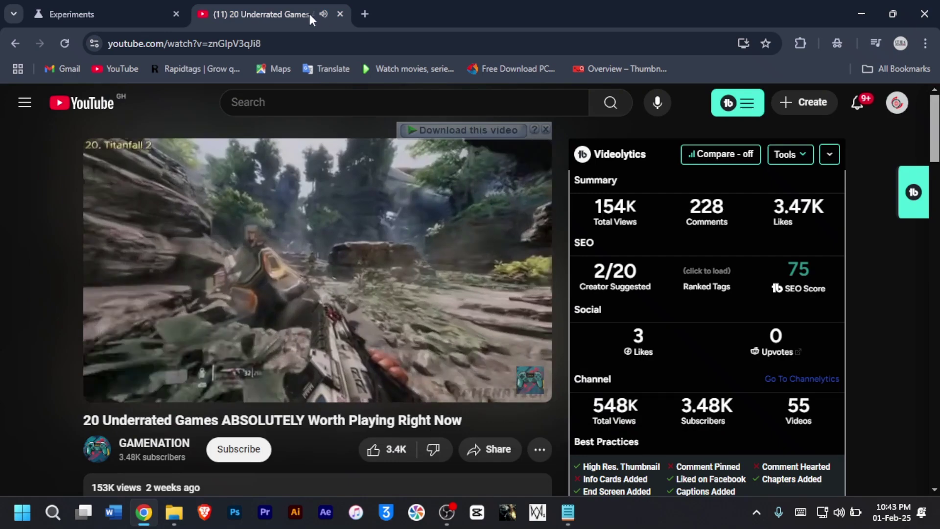
# Set Tab audio muting UI control to Enabled, relaunch Chrome, and mute the YouTube tab.
pyautogui.click(140, 14)
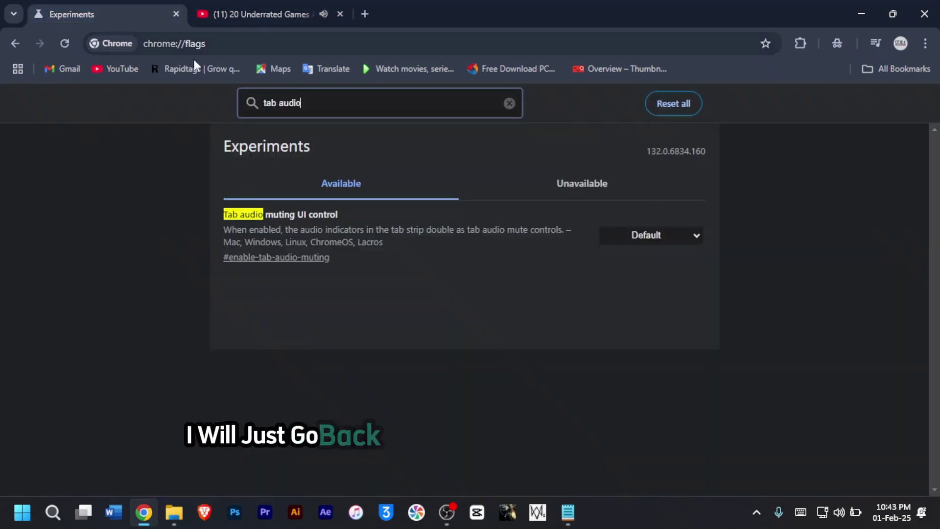
pyautogui.click(651, 240)
pyautogui.click(646, 273)
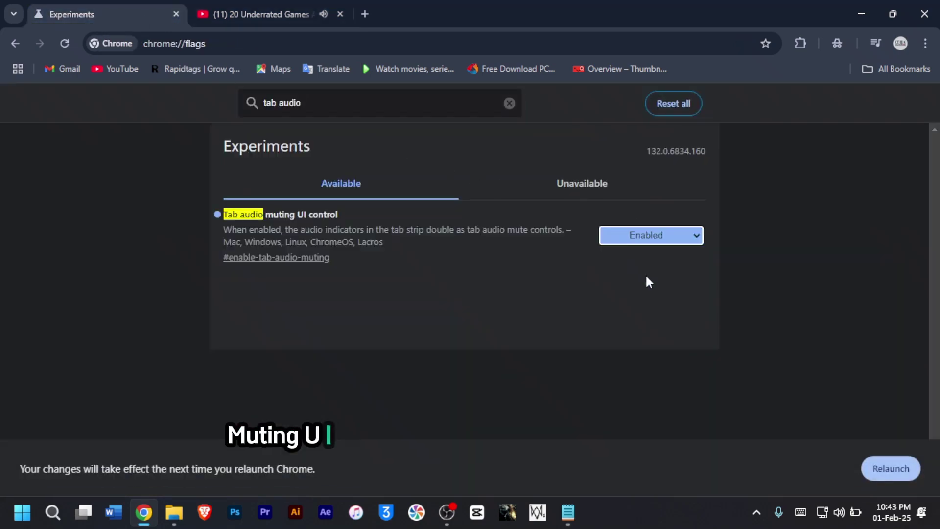
pyautogui.click(890, 466)
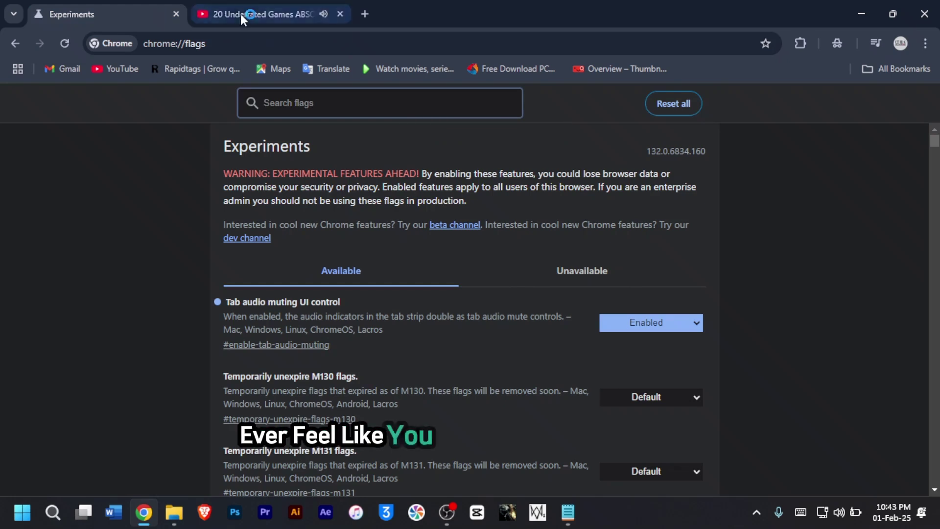
pyautogui.click(322, 13)
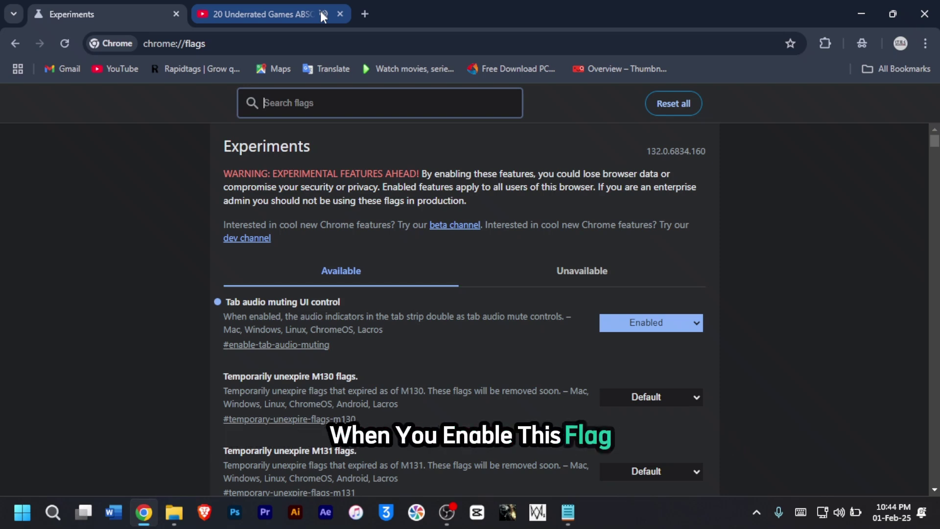
pyautogui.click(321, 11)
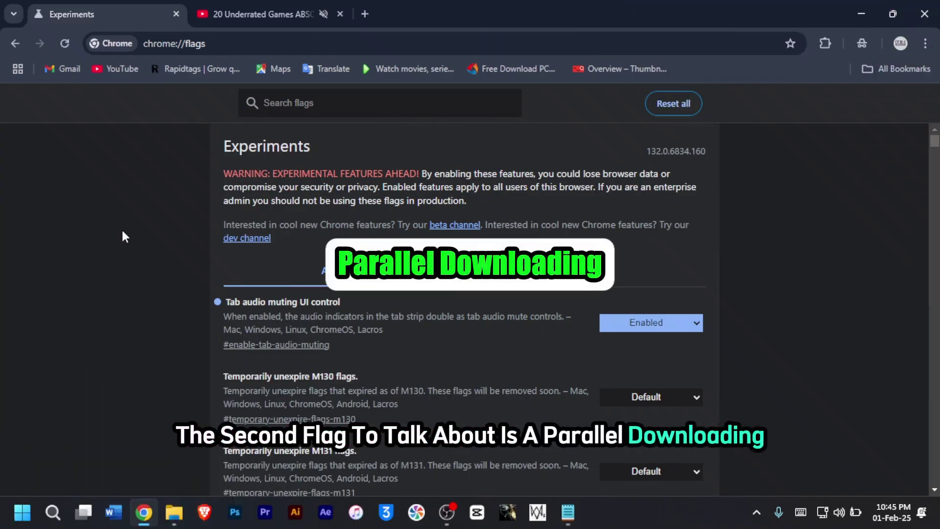
# Search flags for 'parallel down', set Parallel downloading to Enabled, and relaunch Chrome.
pyautogui.click(298, 115)
pyautogui.write('parallel donw')
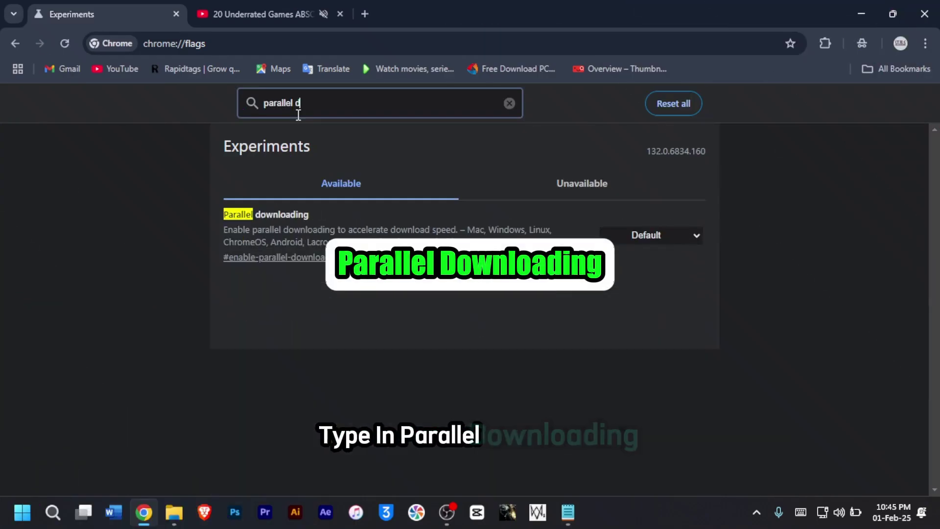
pyautogui.press('BackSpace')
pyautogui.press('BackSpace')
pyautogui.write('w')
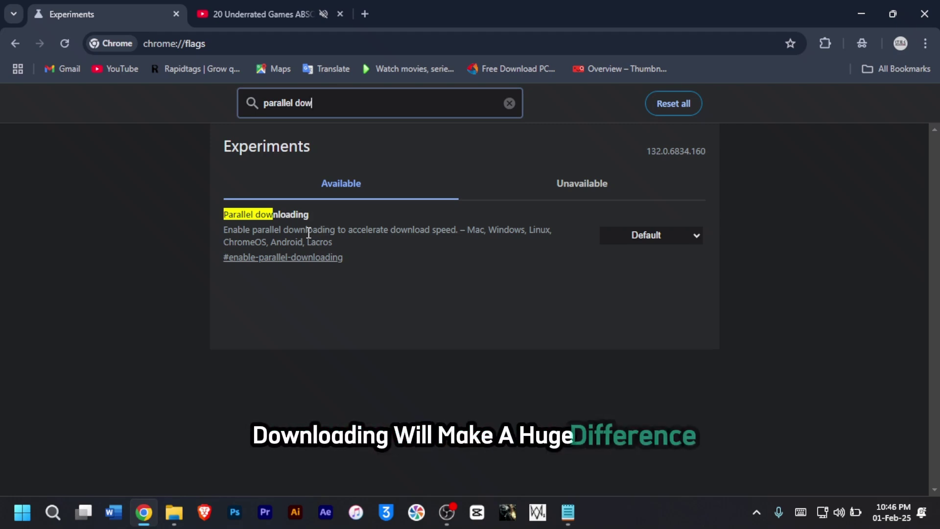
pyautogui.click(666, 240)
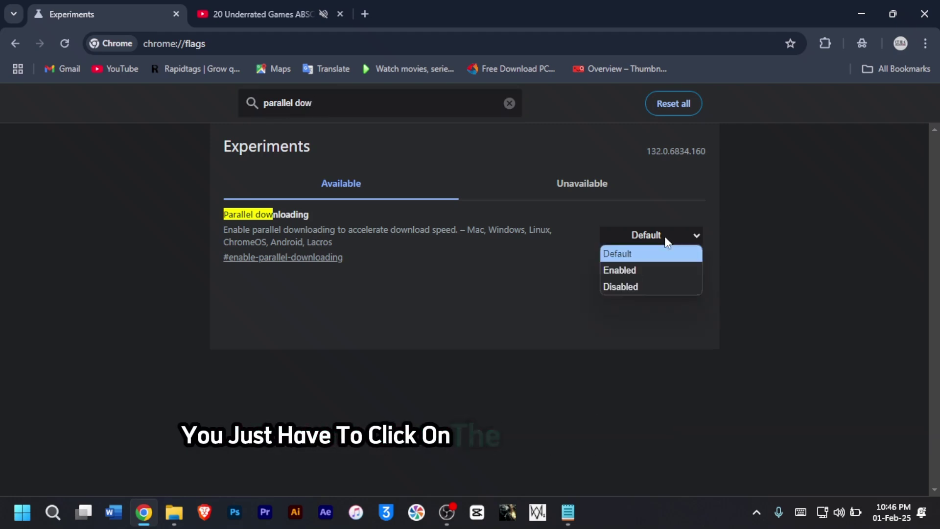
pyautogui.click(621, 270)
pyautogui.click(891, 470)
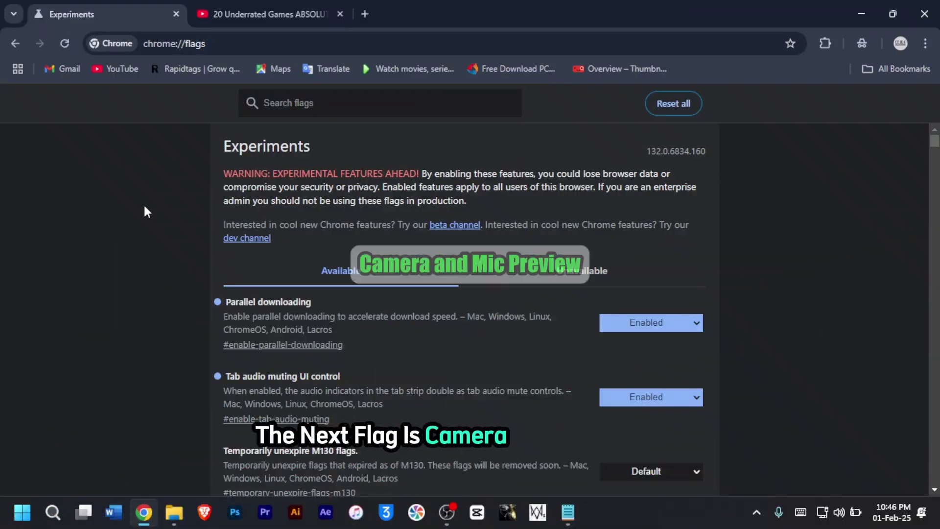
# Search flags for 'camera and', set Camera and Mic Preview to Enabled, and relaunch.
pyautogui.click(328, 101)
pyautogui.write('camera and')
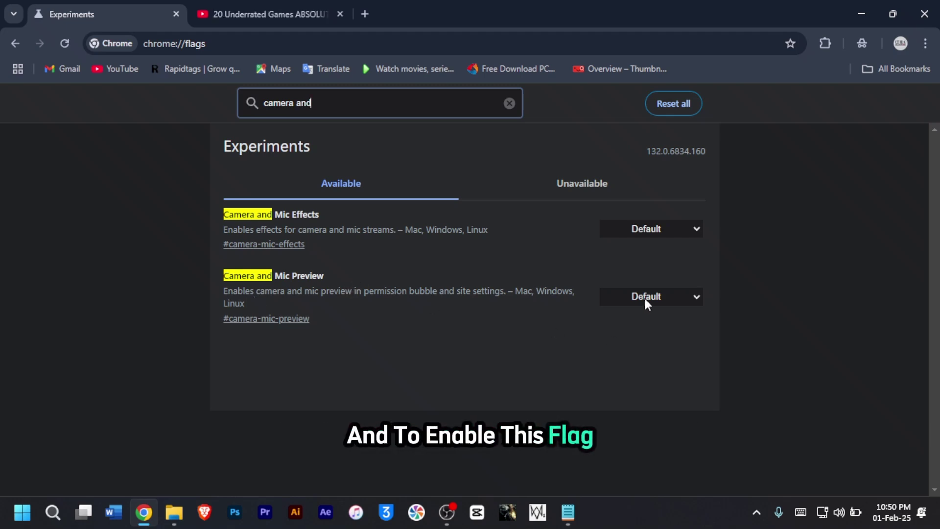
pyautogui.click(645, 298)
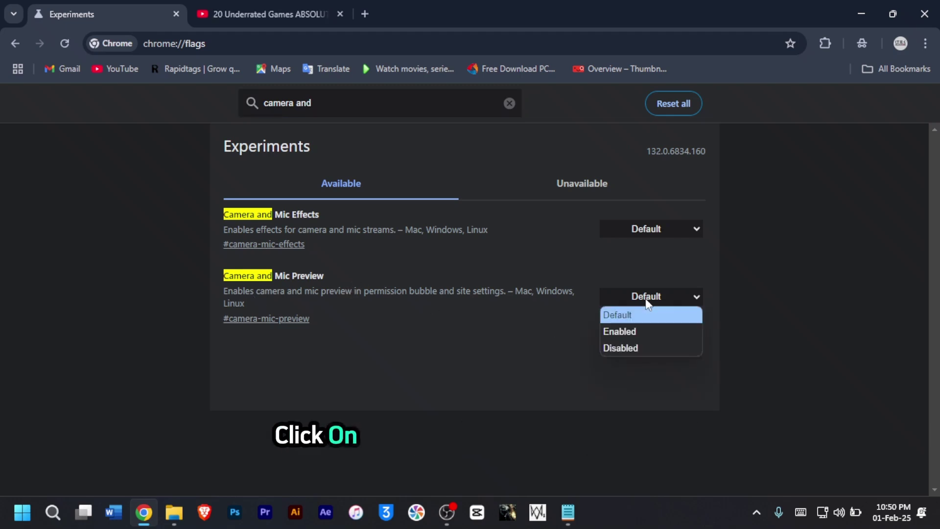
pyautogui.click(634, 332)
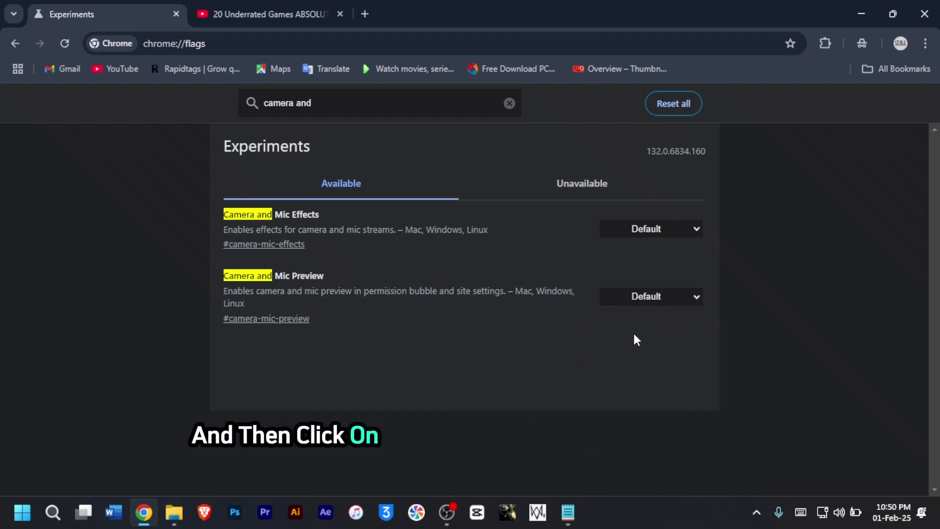
pyautogui.click(897, 470)
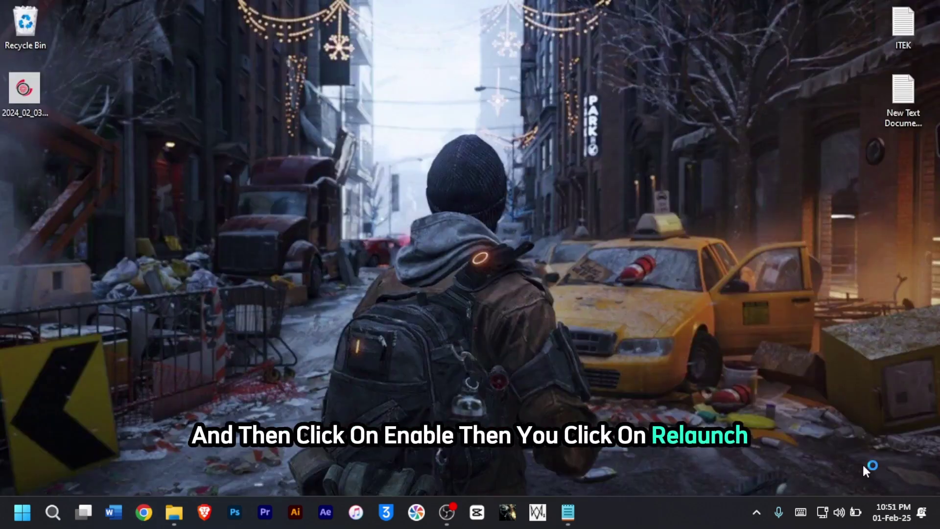
# In a new tab, search 'online recorder', open Online Voice Recorder and press its mic button.
pyautogui.click(366, 13)
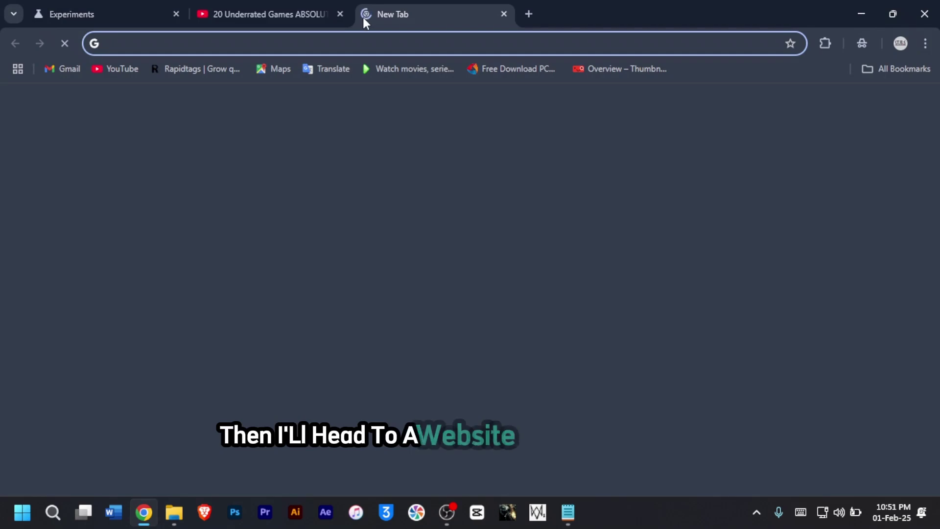
pyautogui.write('online recorder')
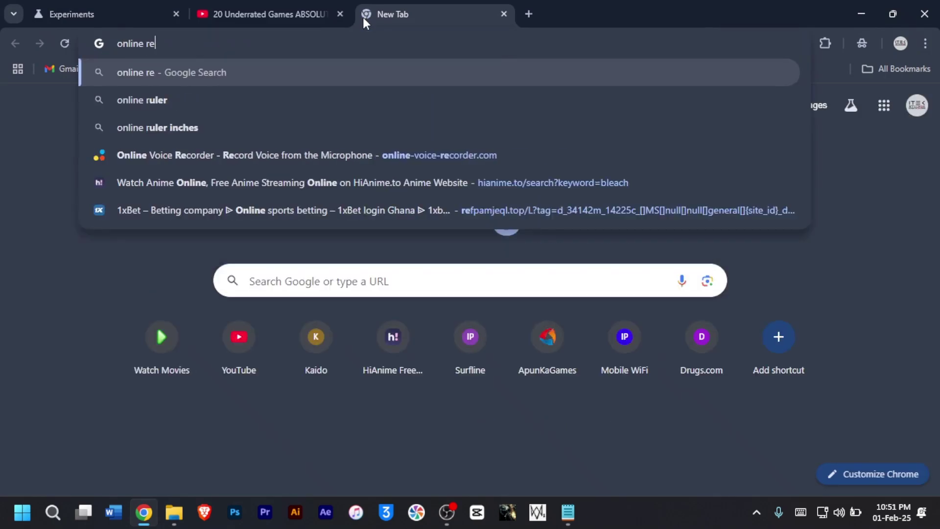
pyautogui.press('Return')
pyautogui.click(327, 231)
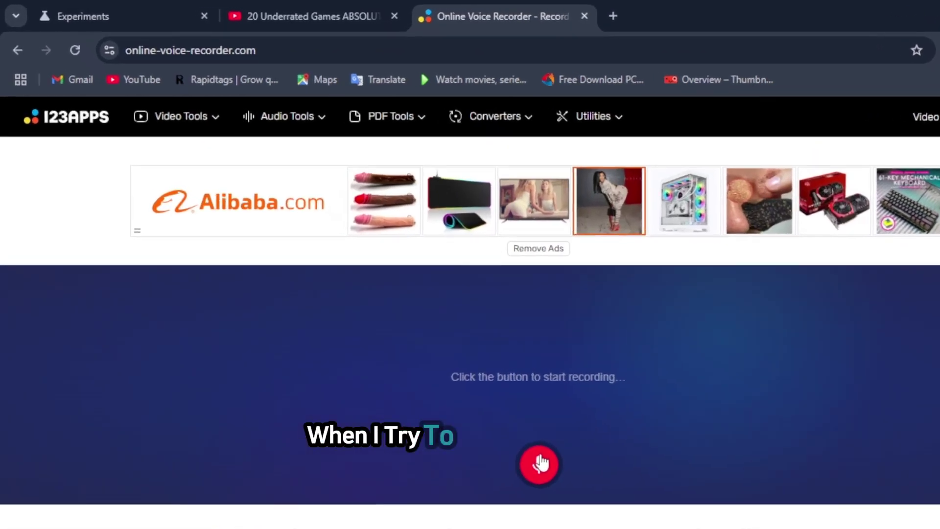
pyautogui.click(455, 410)
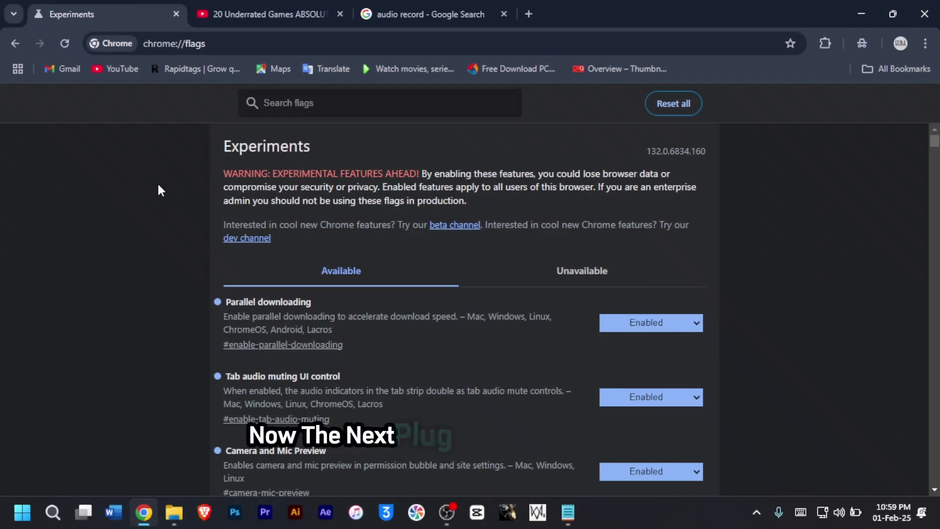
# Search flags for 'one tim', then open Online Voice Recorder from the results and start recording.
pyautogui.click(303, 100)
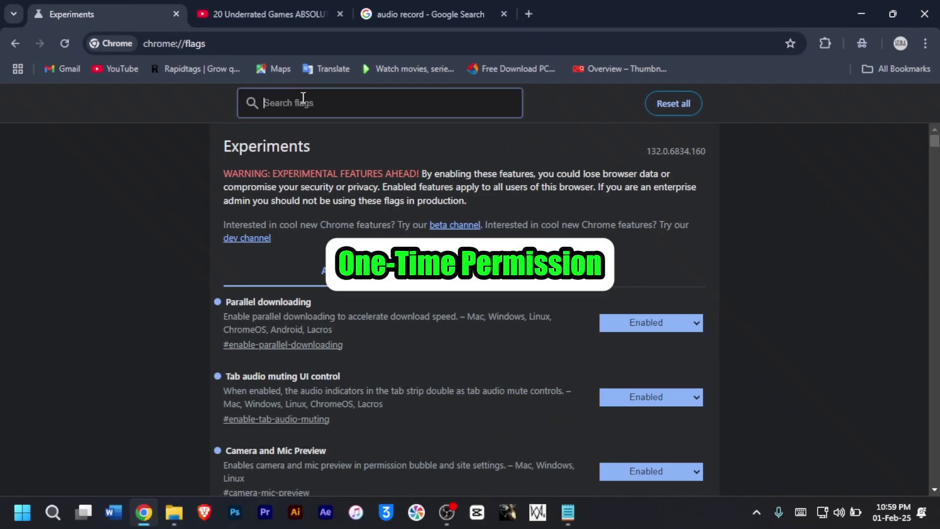
pyautogui.write('one time')
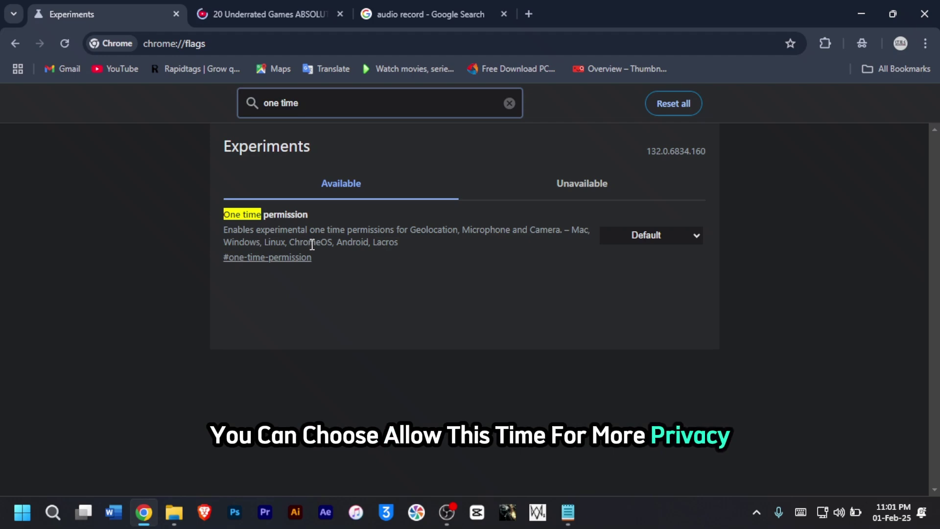
pyautogui.click(436, 11)
pyautogui.click(301, 234)
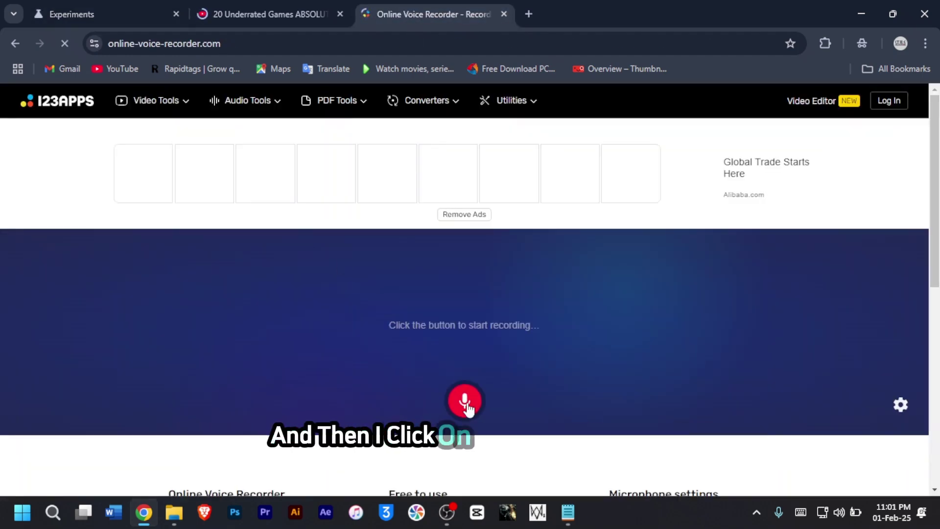
pyautogui.click(465, 400)
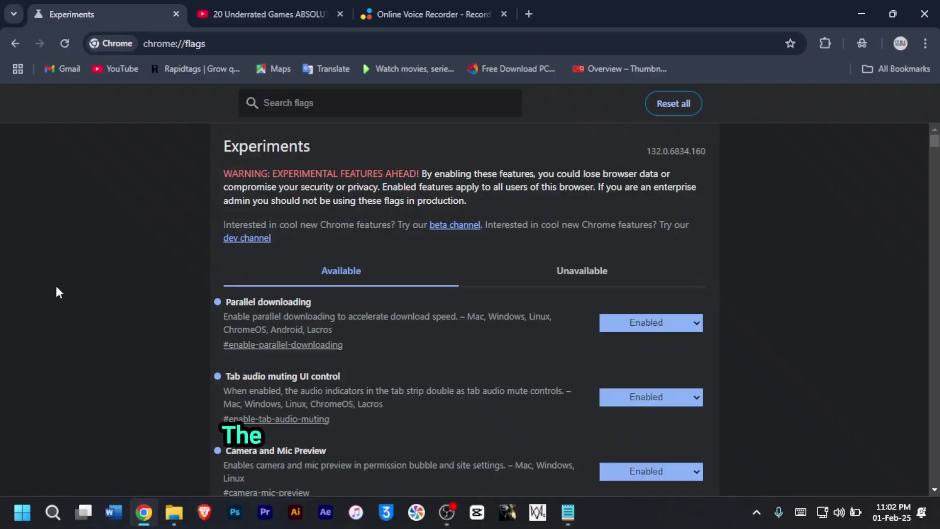
# Search flags for 'smooth', set Smooth Scrolling to Enabled, and relaunch Chrome.
pyautogui.click(299, 101)
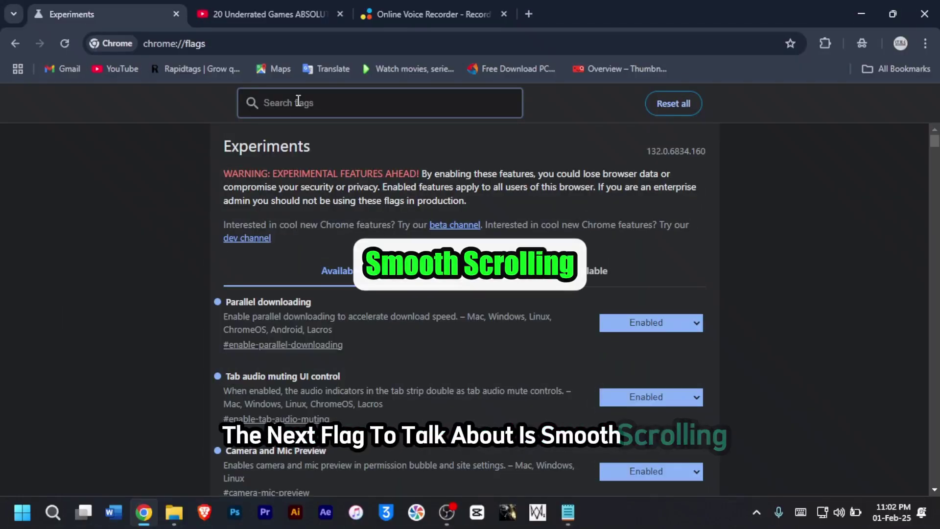
pyautogui.write('smooth')
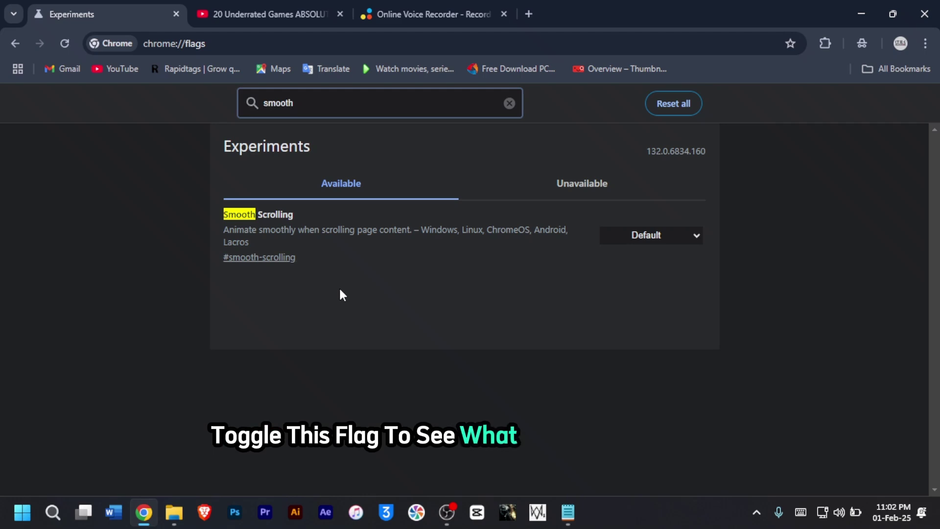
pyautogui.click(657, 236)
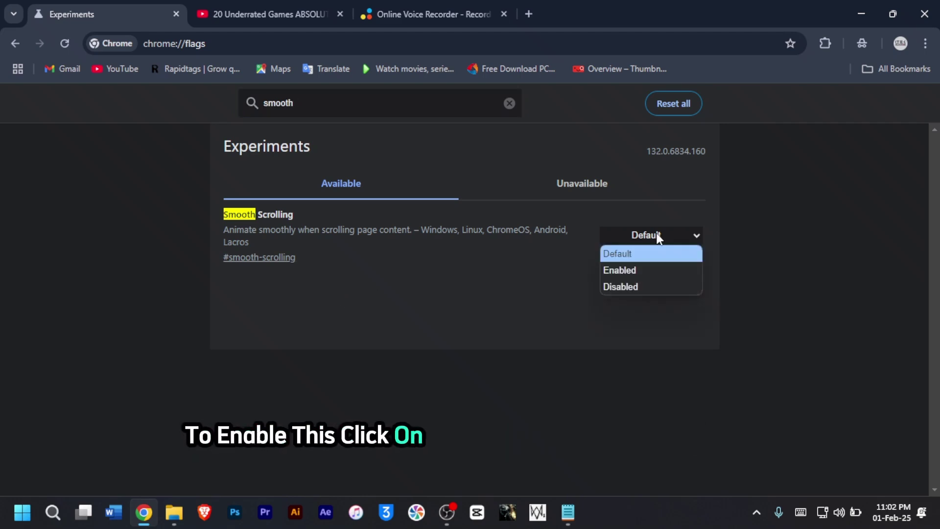
pyautogui.click(633, 270)
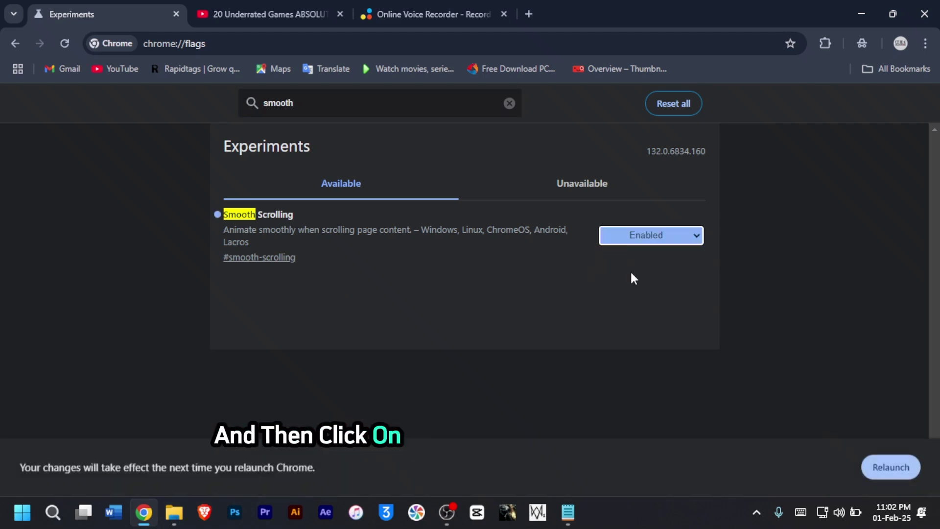
pyautogui.click(881, 467)
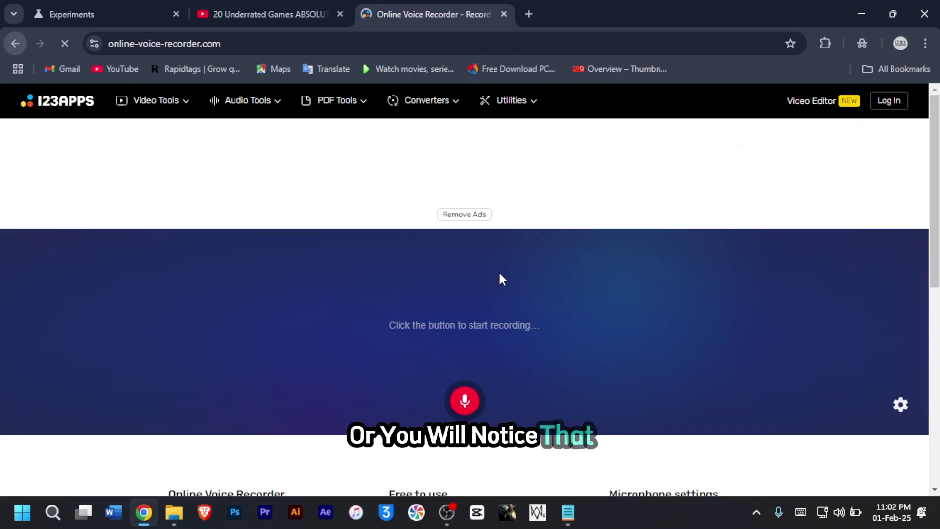
# Go back to the audio record search results and scroll them to test smooth scrolling.
pyautogui.hotkey('alt', 'Left')
pyautogui.scroll(-15, 487, 254)
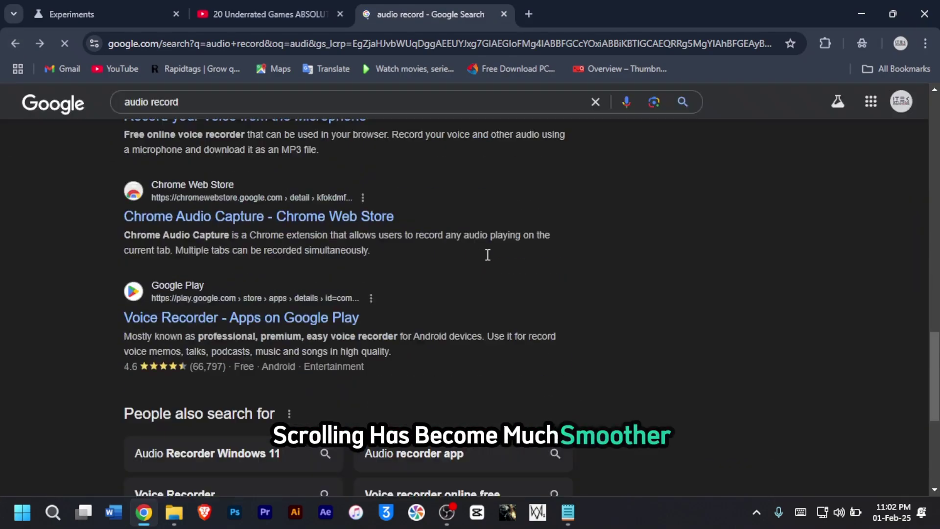
pyautogui.scroll(-5, 486, 262)
pyautogui.scroll(15, 485, 260)
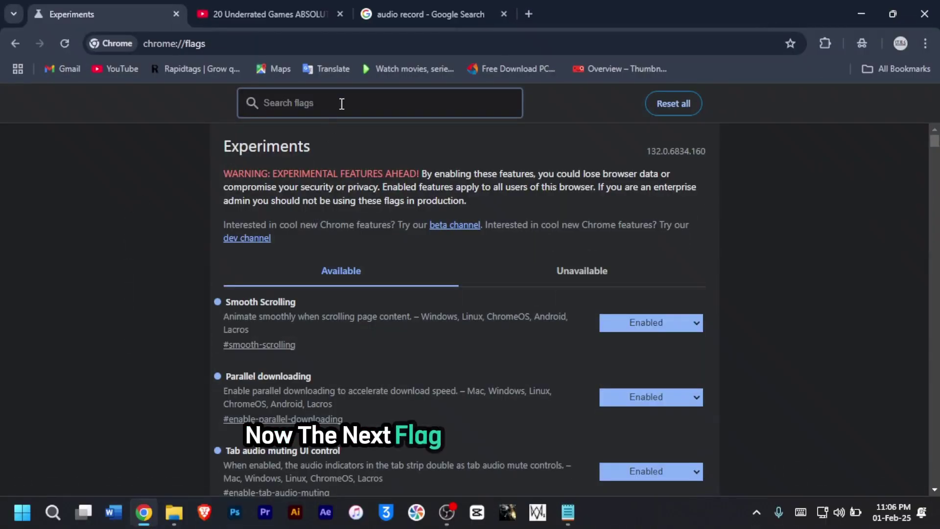
# Search flags for 'chrome refresh', set PDF Chrome Refresh 2023 to Enabled, and relaunch.
pyautogui.click(342, 103)
pyautogui.write('chrome ')
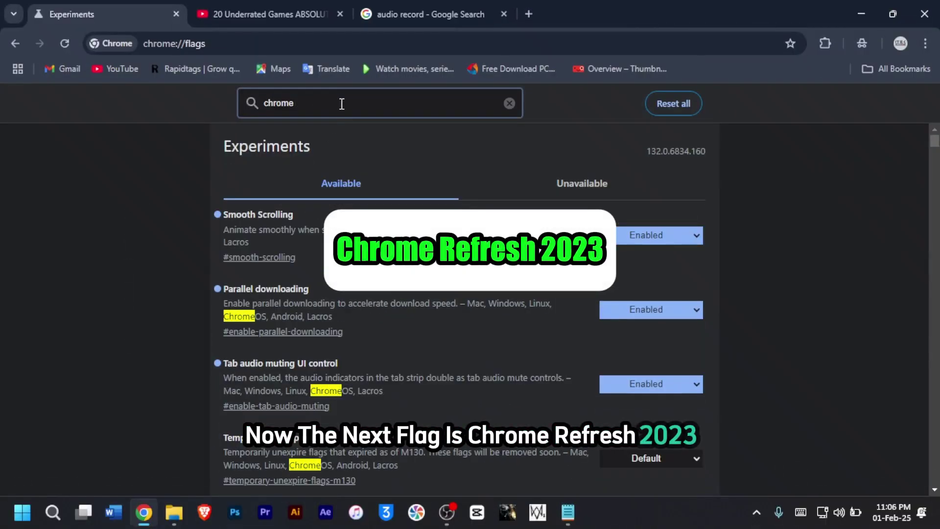
pyautogui.write('refresh')
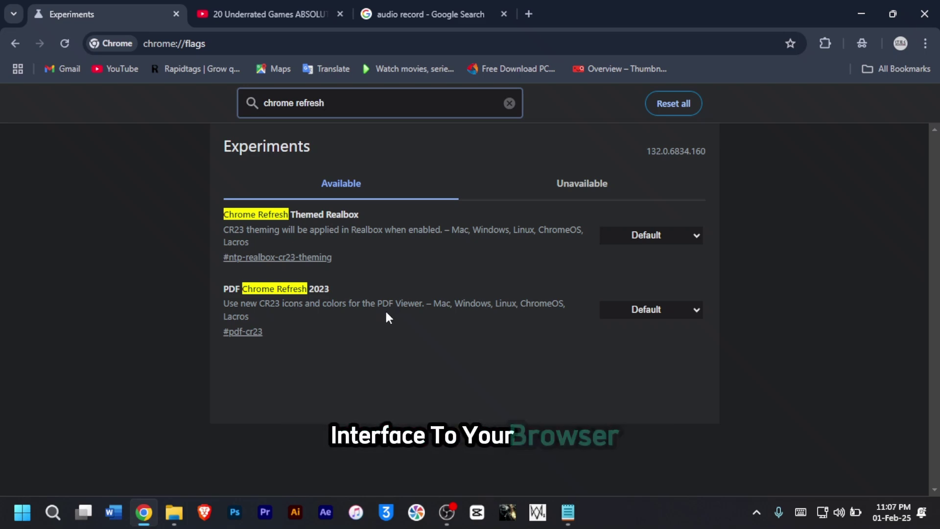
pyautogui.click(633, 313)
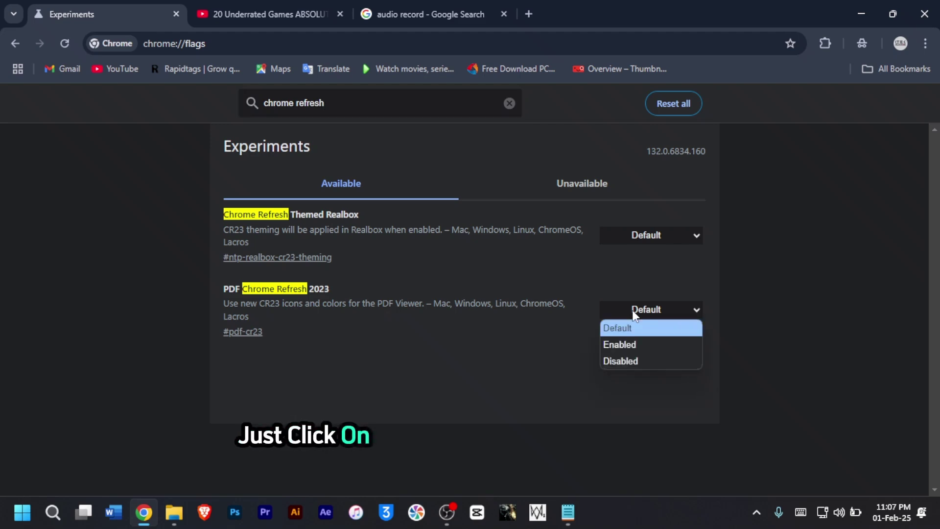
pyautogui.click(639, 344)
pyautogui.click(888, 466)
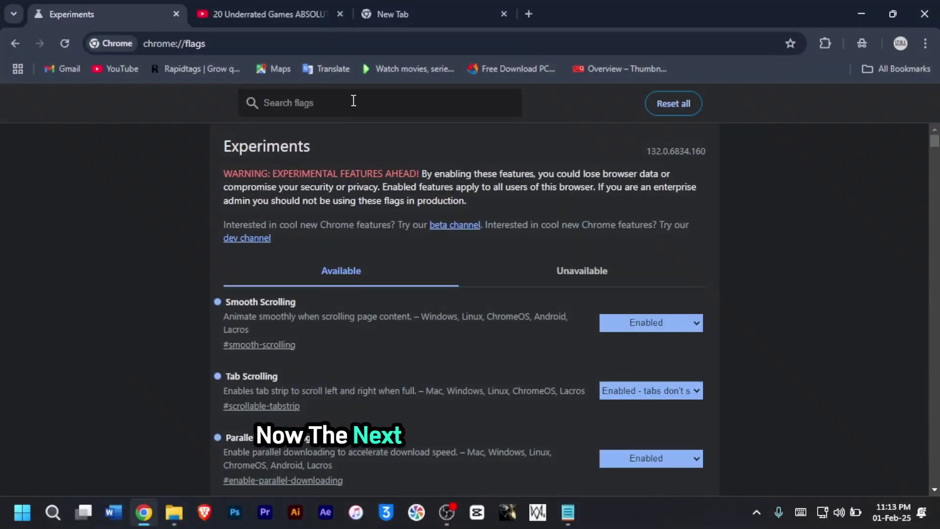
# Search flags for 'chrome-wide', set Chrome-wide echo cancellation to Enabled, and relaunch.
pyautogui.click(349, 109)
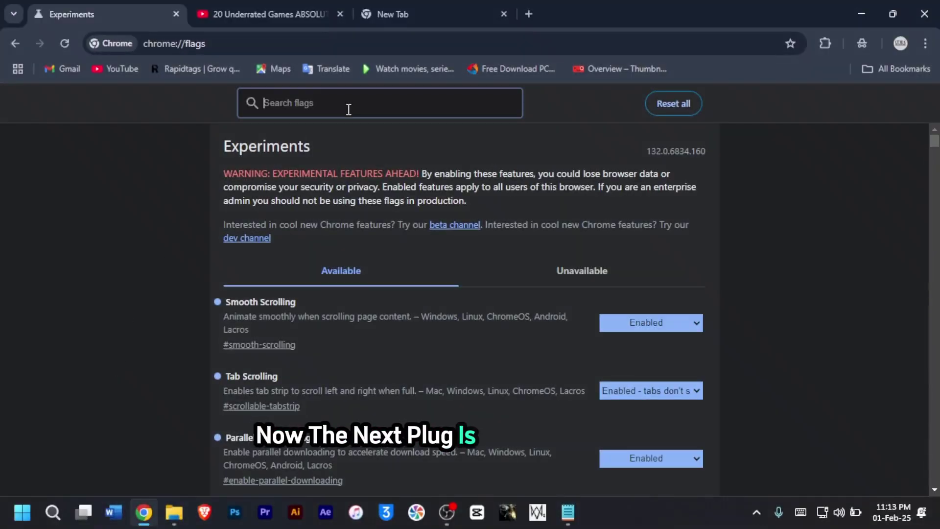
pyautogui.write('chrome-wide')
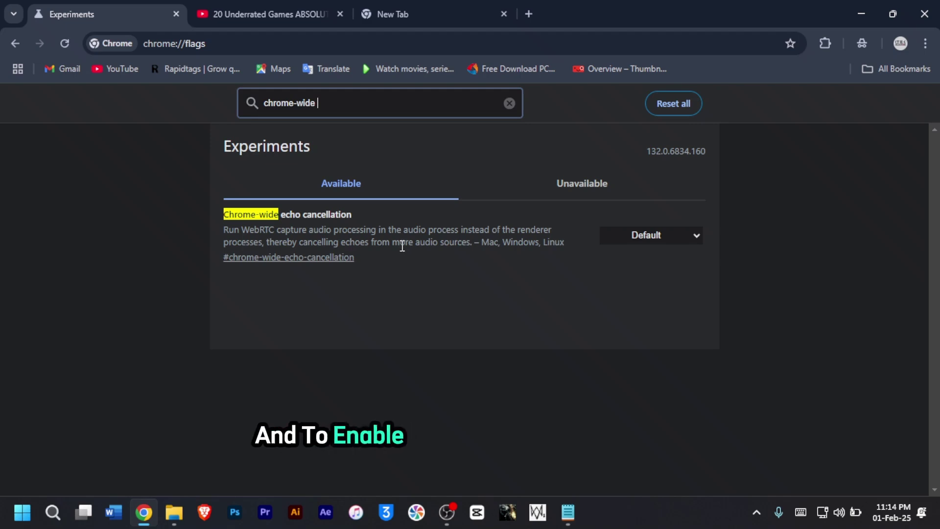
pyautogui.click(665, 235)
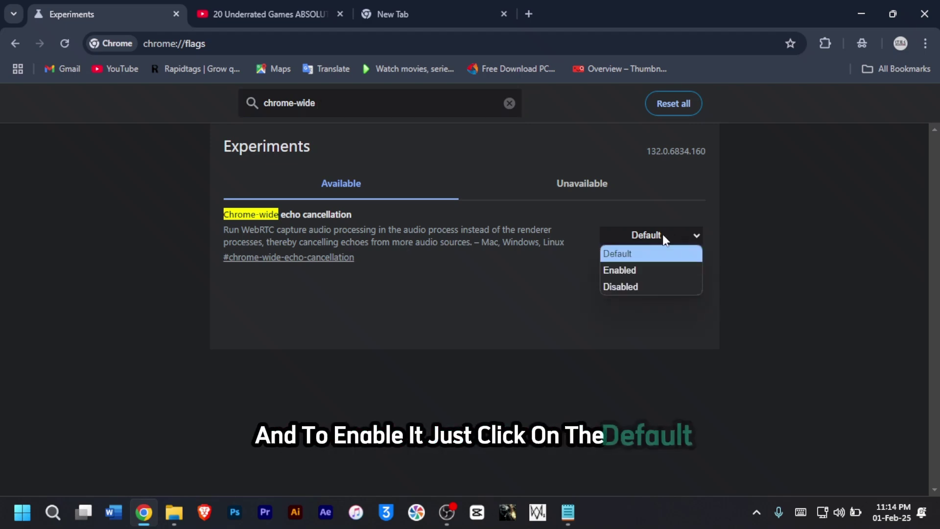
pyautogui.click(629, 270)
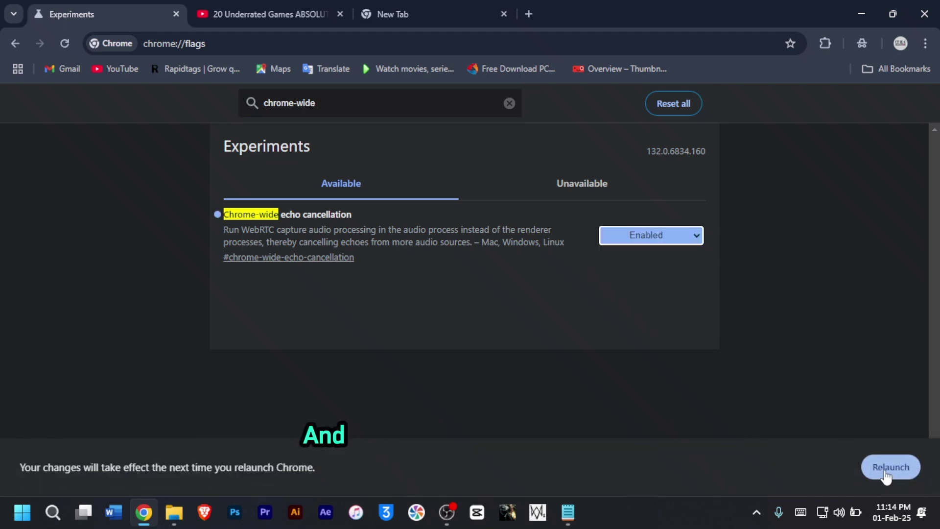
pyautogui.click(887, 471)
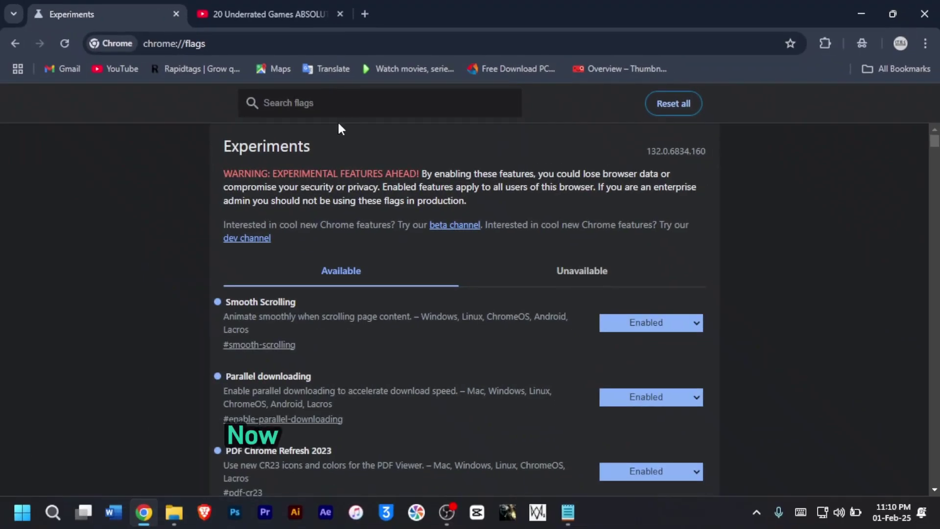
# Search the flags for 'tab scroll' and fill the tab strip with about a dozen blank tabs.
pyautogui.click(344, 109)
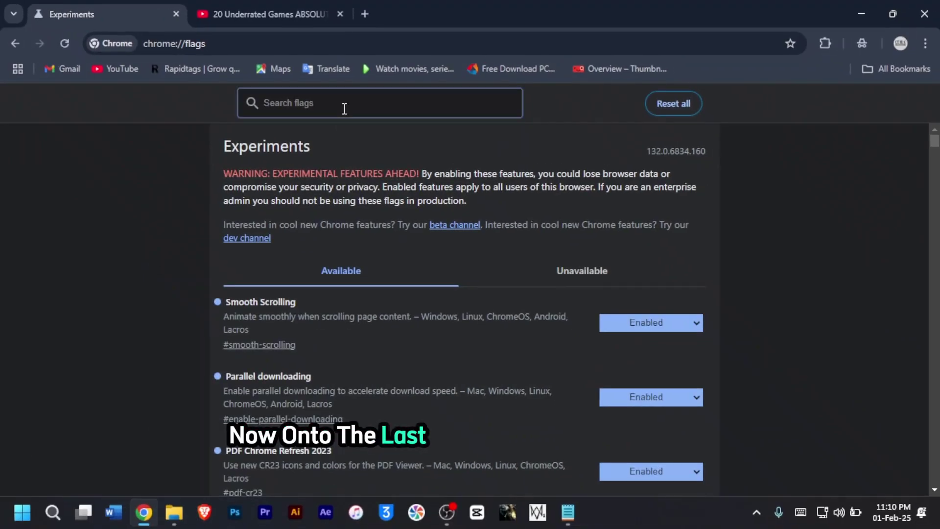
pyautogui.write('tab scroll')
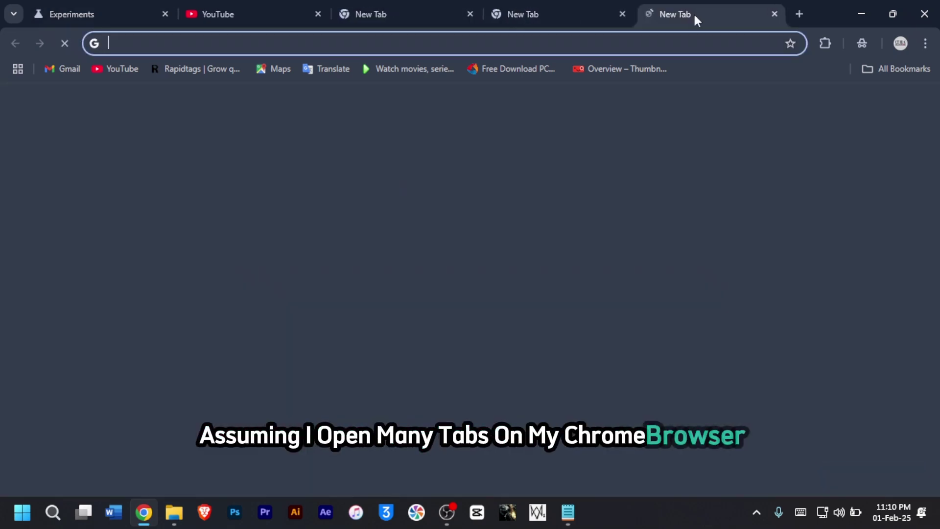
pyautogui.click(797, 13)
pyautogui.click(797, 14)
pyautogui.click(797, 14)
pyautogui.click(797, 14)
pyautogui.click(797, 14)
pyautogui.click(797, 13)
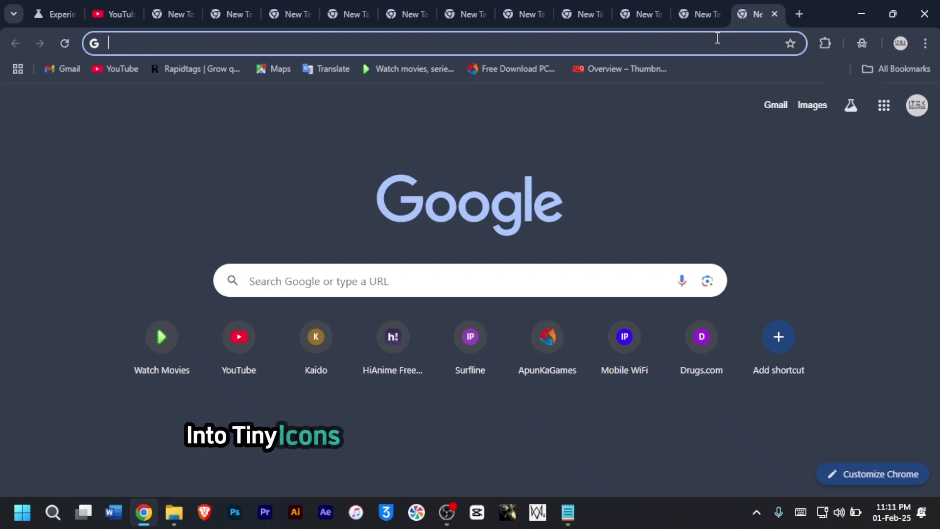
pyautogui.click(52, 15)
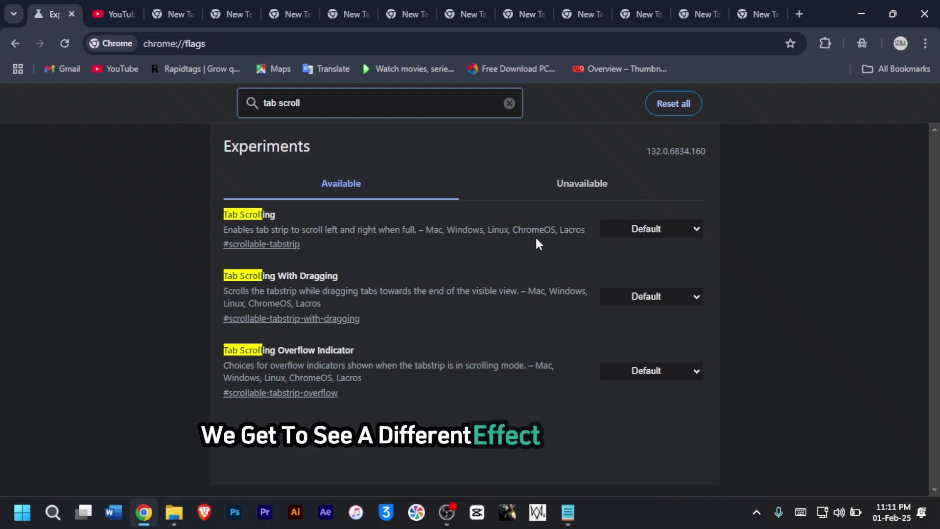
# Set Tab Scrolling to 'Enabled - tabs don't shrink' and relaunch Chrome.
pyautogui.click(671, 230)
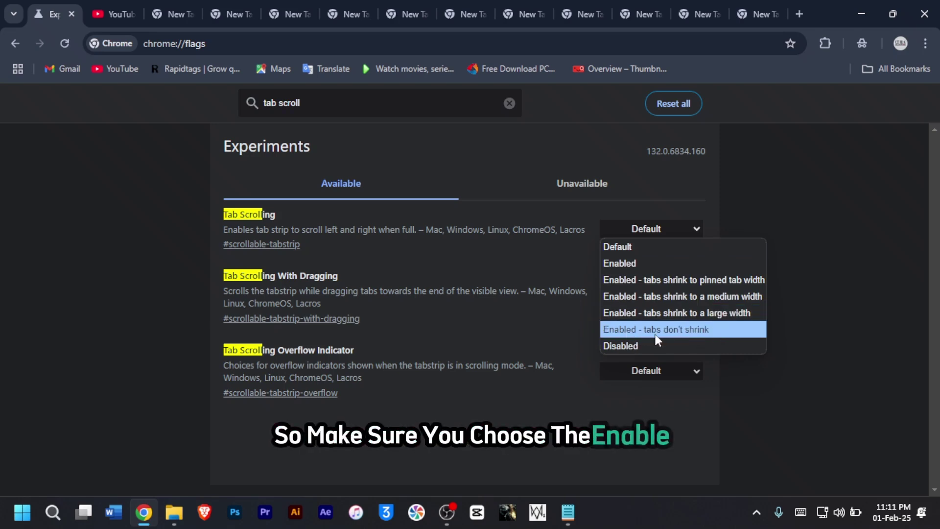
pyautogui.press('Escape')
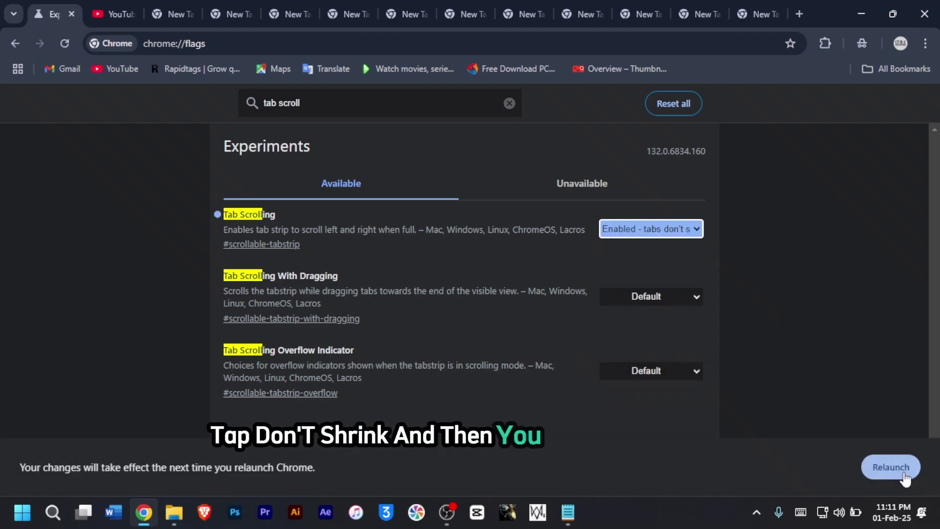
pyautogui.click(897, 469)
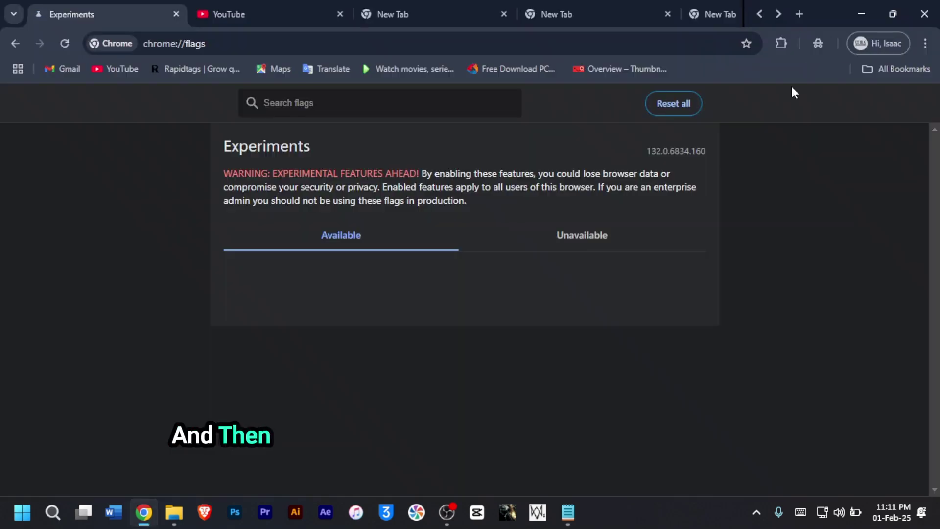
# Scroll the tab strip right, back left, then right again with its arrows.
pyautogui.click(778, 14)
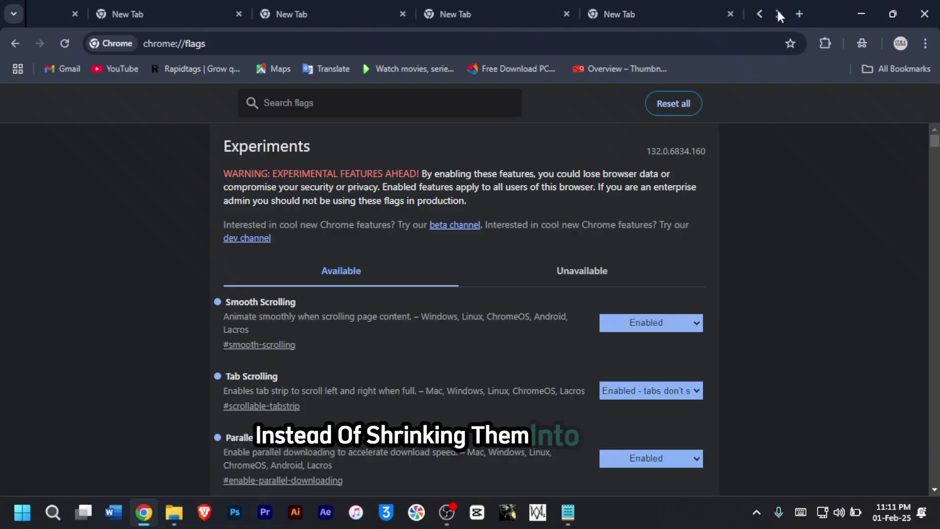
pyautogui.click(760, 15)
pyautogui.click(777, 14)
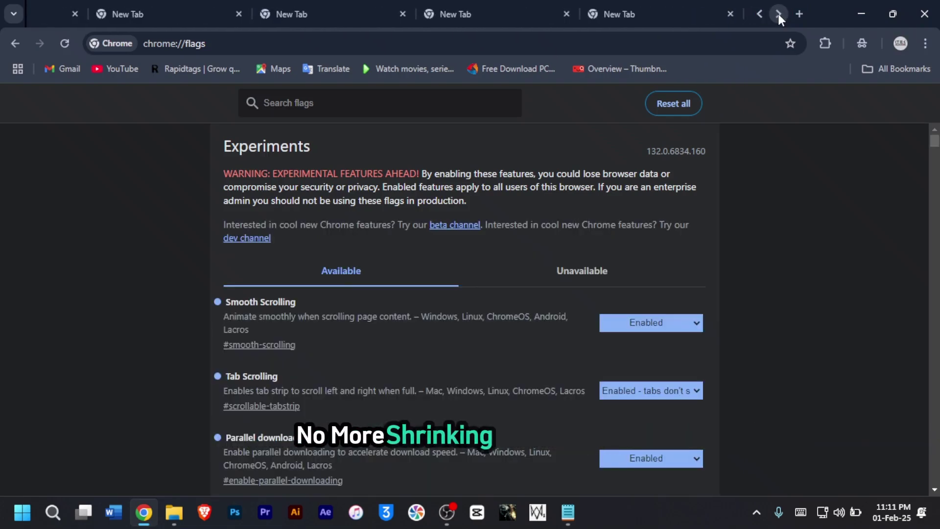